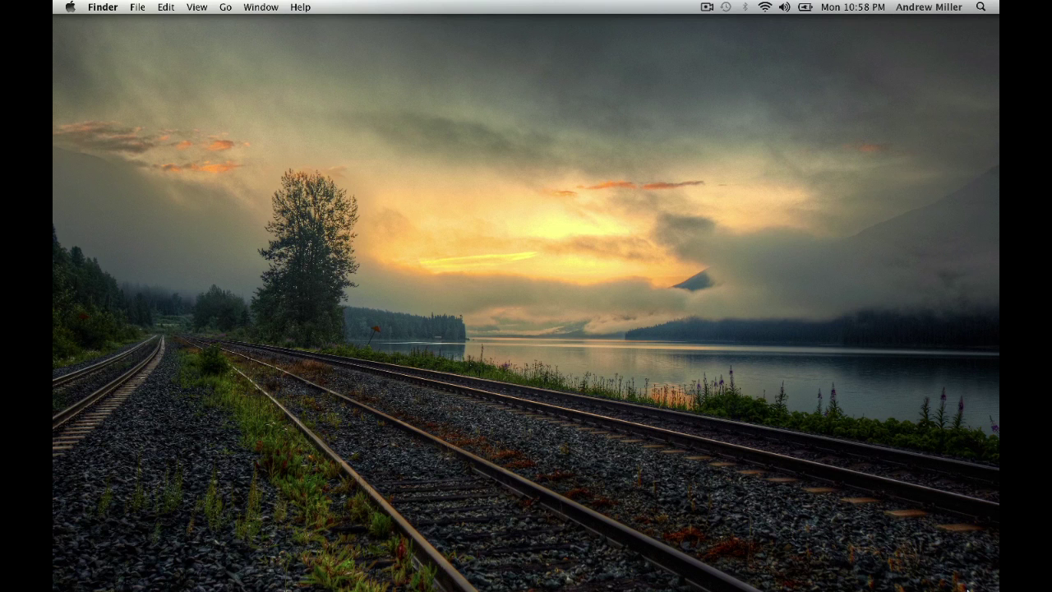
Step: Restore the Preview window and view each of the three HDR castle photos
{"action": "left_click", "coordinate": [943, 577]}
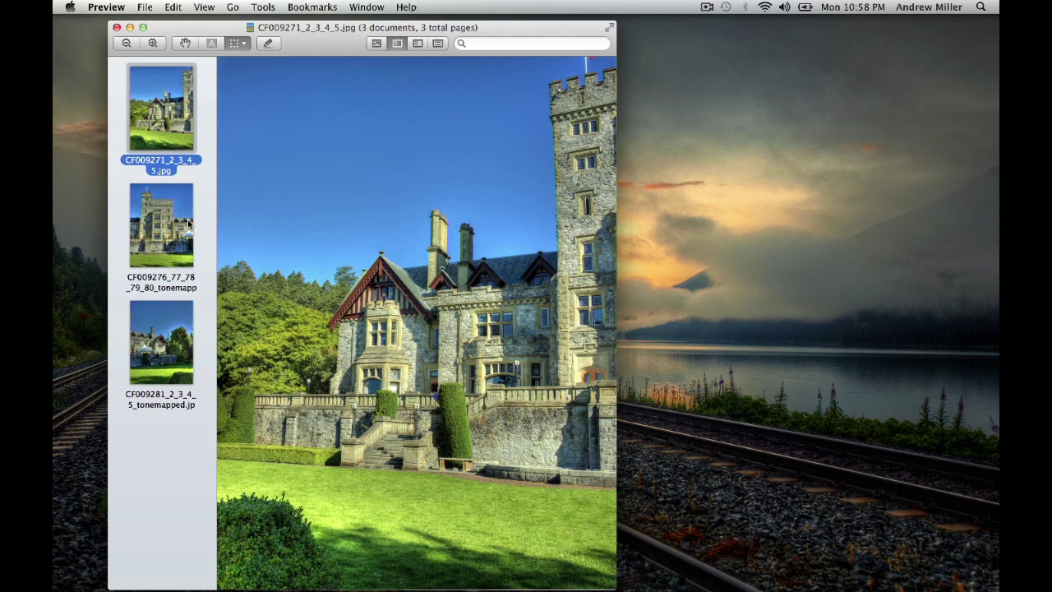
{"action": "left_click", "coordinate": [188, 223]}
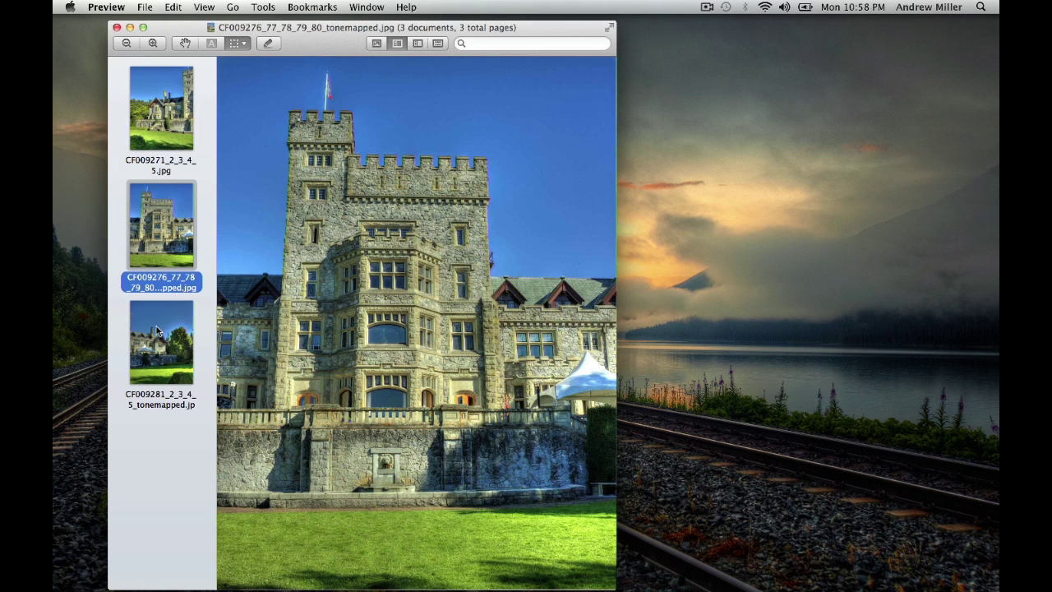
{"action": "left_click", "coordinate": [158, 331]}
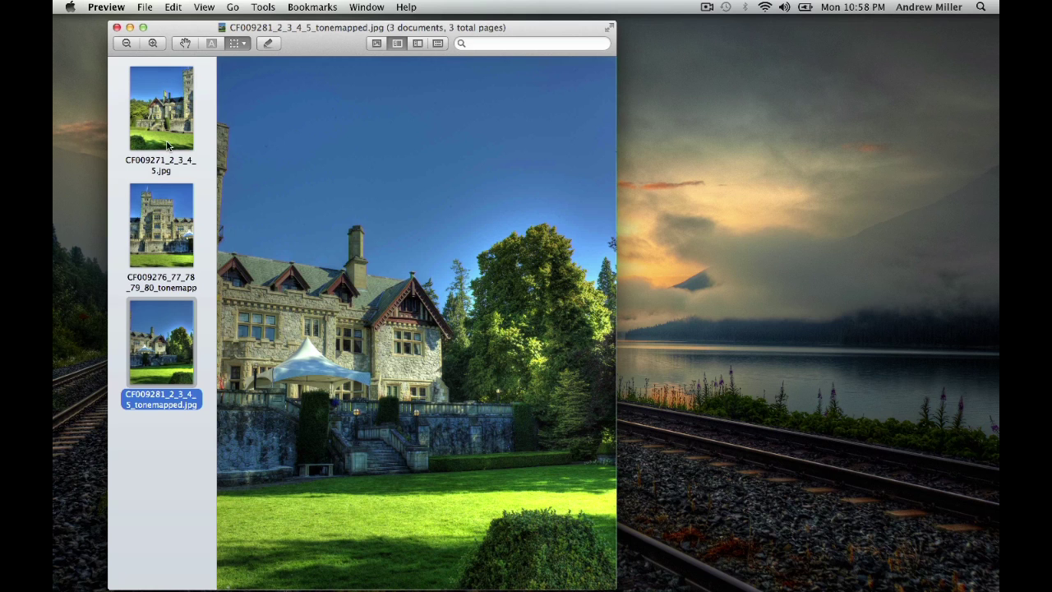
{"action": "left_click", "coordinate": [167, 201]}
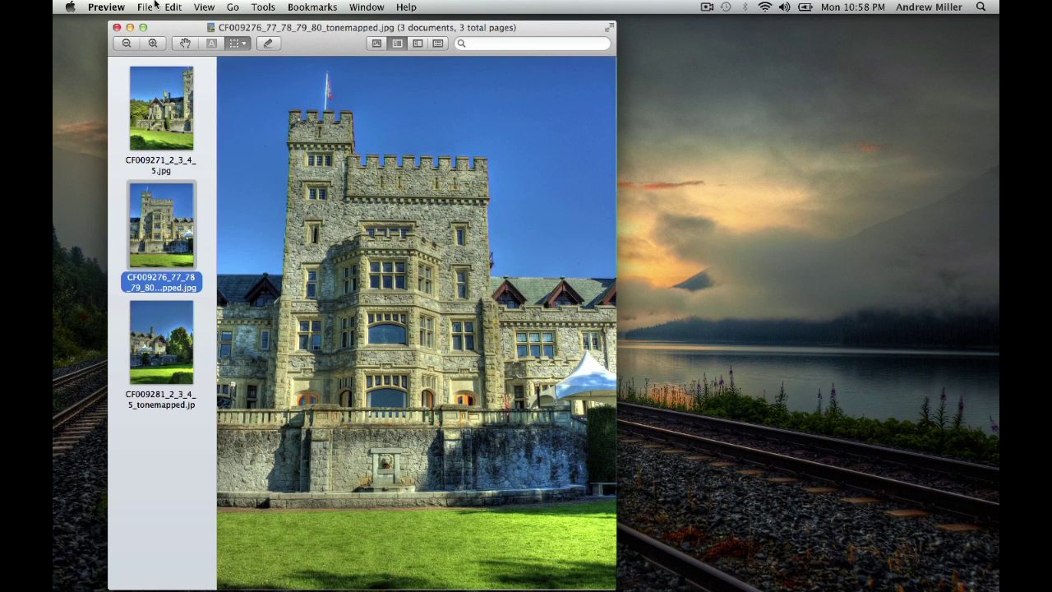
{"action": "left_click", "coordinate": [145, 8]}
Step: Quit Preview and bring Photoshop CS6 to the front, heading to File > Automate
{"action": "mouse_move", "coordinate": [106, 6]}
{"action": "left_click", "coordinate": [107, 130]}
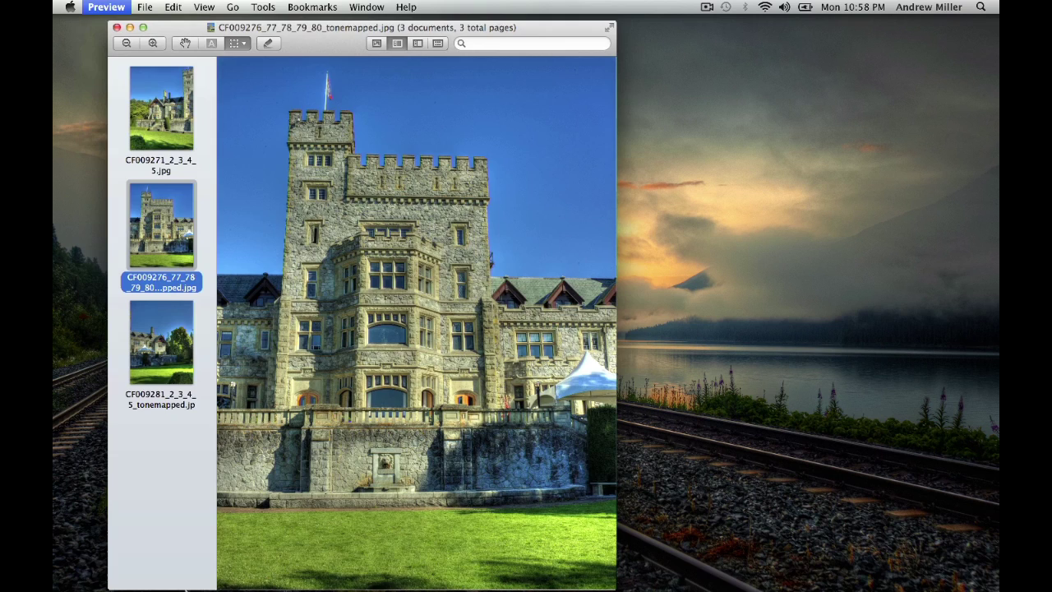
{"action": "left_click", "coordinate": [222, 570]}
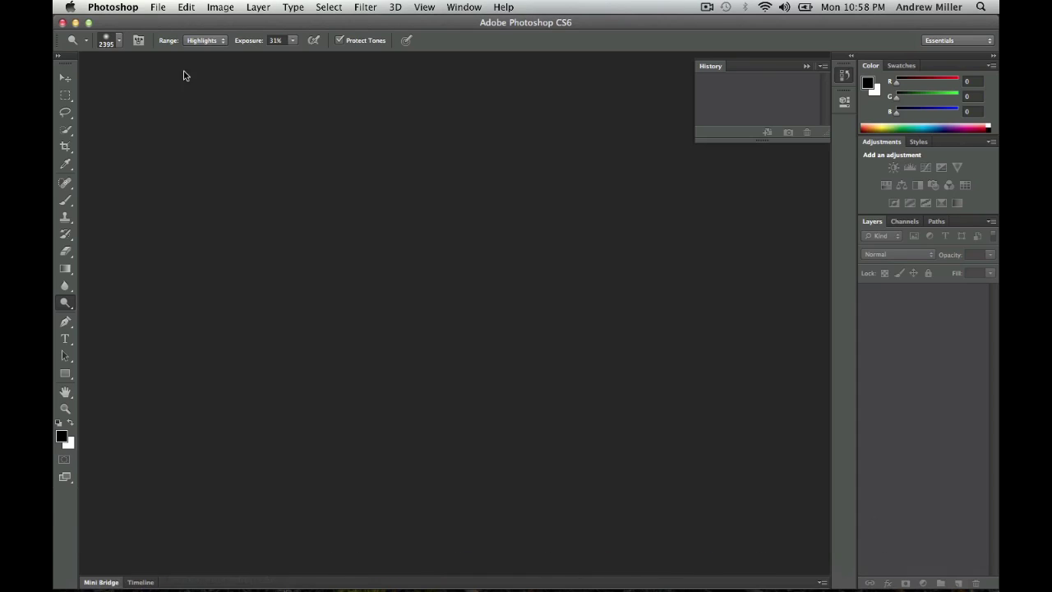
{"action": "left_click", "coordinate": [153, 6]}
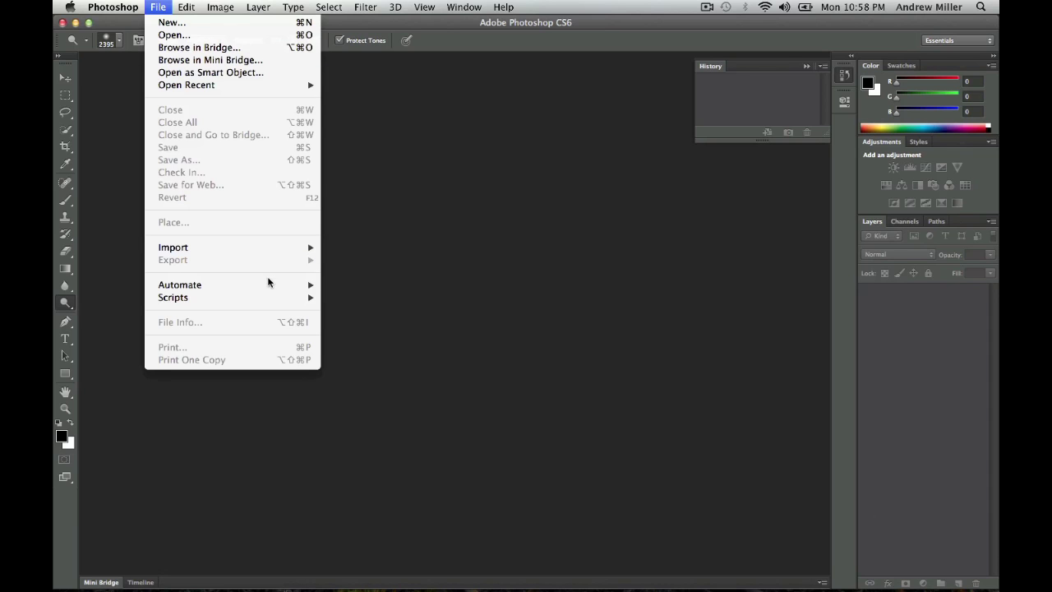
{"action": "mouse_move", "coordinate": [280, 286]}
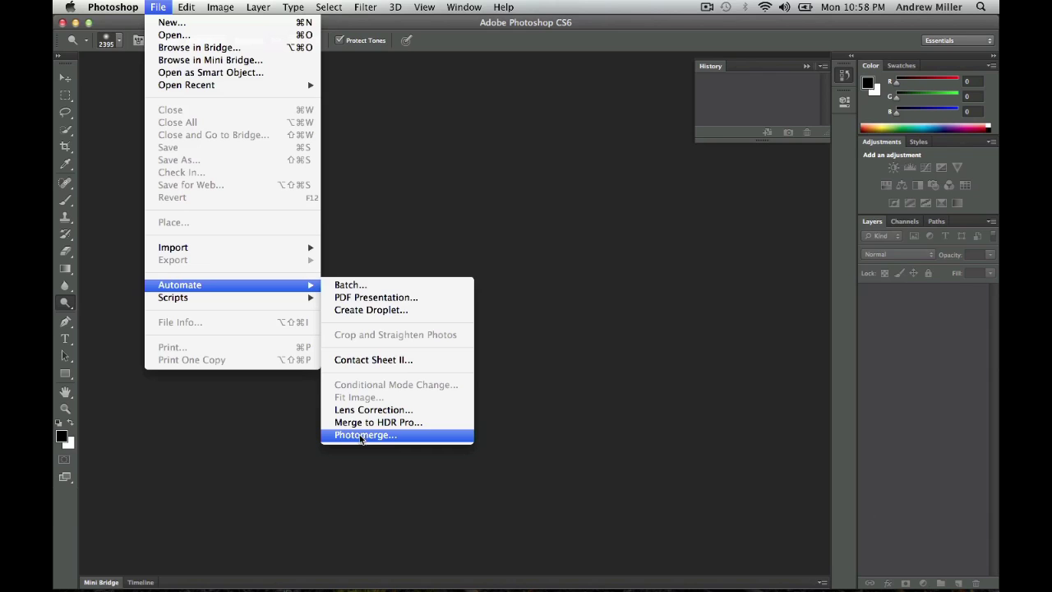
Step: Open Photomerge and, after trying the other layouts, choose the Perspective layout
{"action": "left_click", "coordinate": [361, 436]}
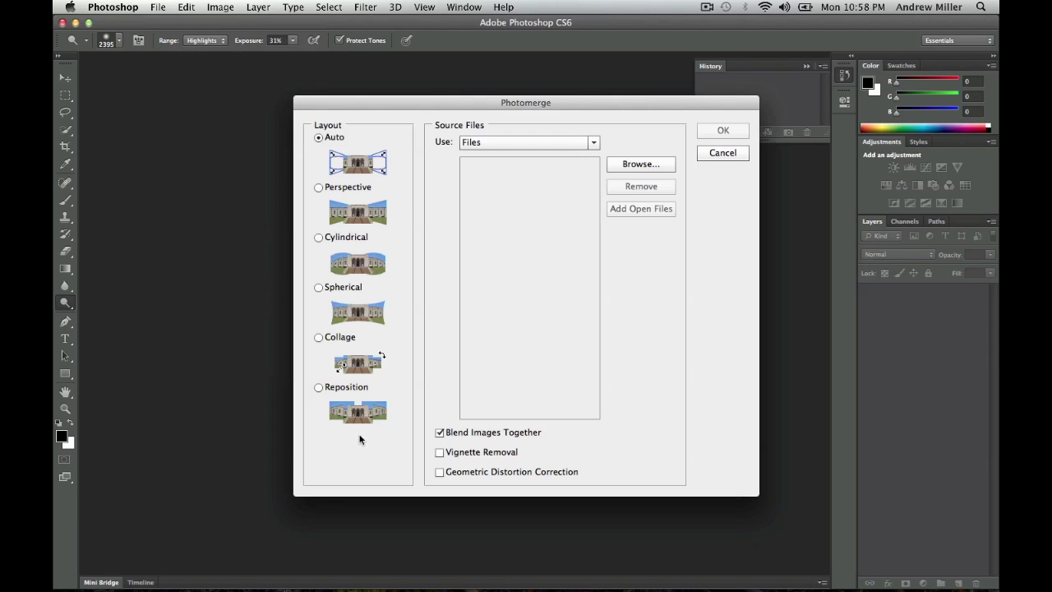
{"action": "left_click", "coordinate": [320, 188]}
{"action": "left_click", "coordinate": [320, 238]}
{"action": "left_click", "coordinate": [319, 288]}
{"action": "left_click", "coordinate": [319, 387]}
{"action": "left_click", "coordinate": [319, 137]}
{"action": "left_click", "coordinate": [319, 188]}
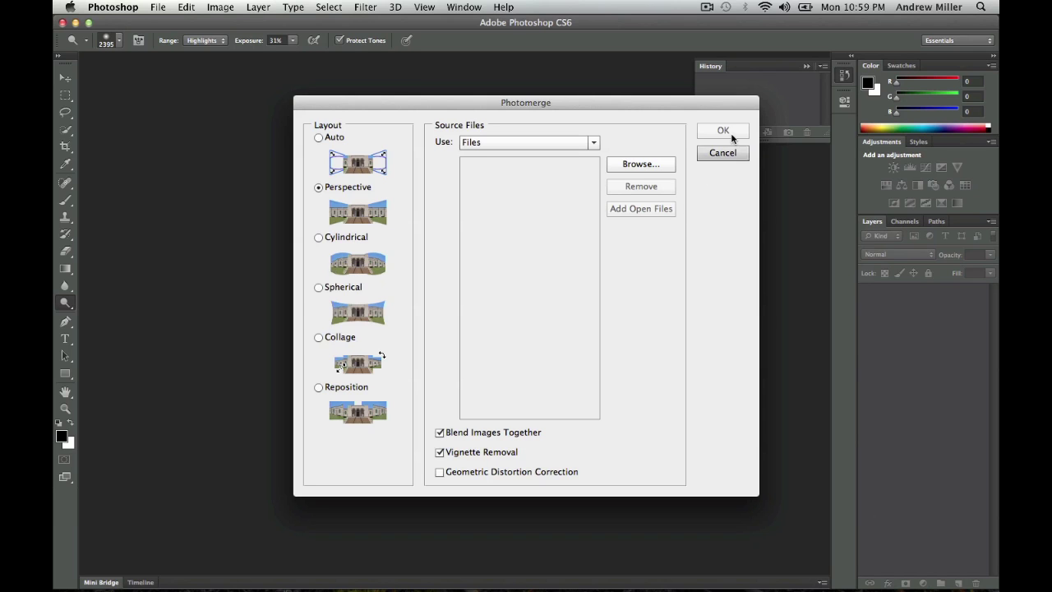
Step: Add the three tonemapped castle JPGs as sources and build the panorama
{"action": "left_click", "coordinate": [623, 164]}
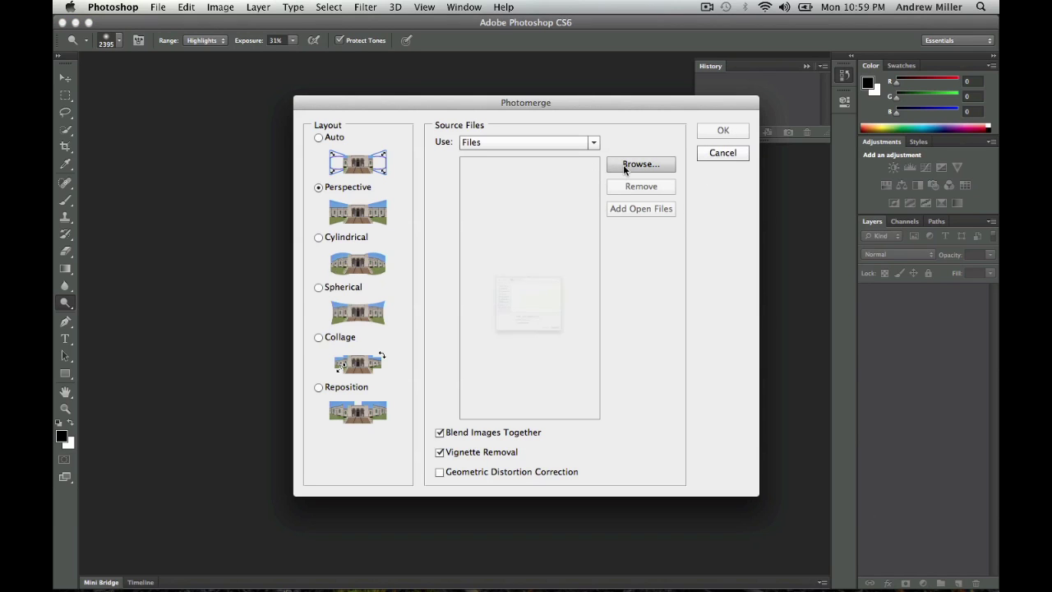
{"action": "left_click_drag", "start_coordinate": [645, 242], "coordinate": [631, 181]}
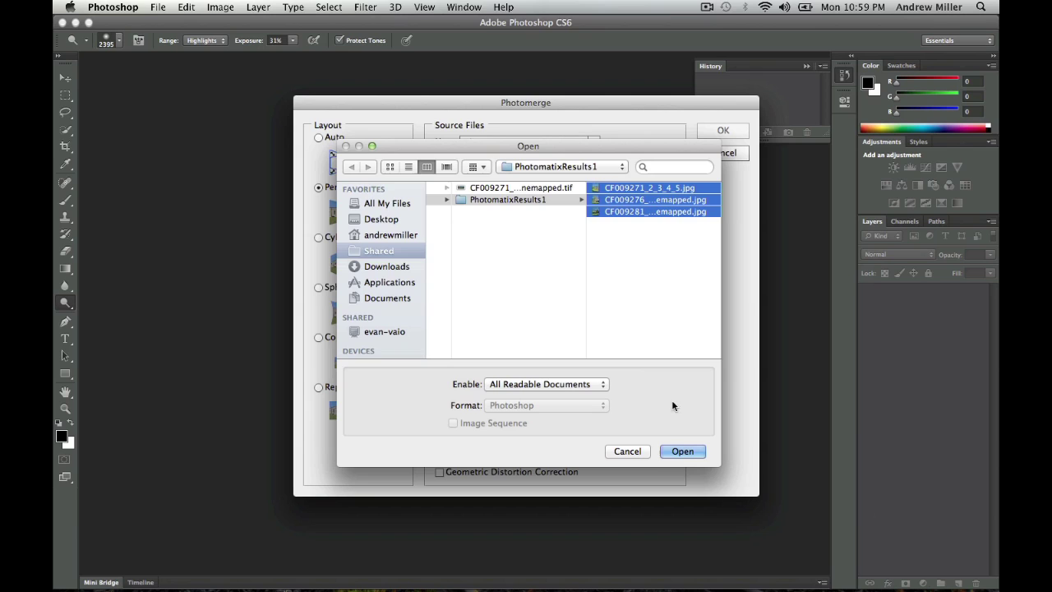
{"action": "left_click", "coordinate": [683, 452]}
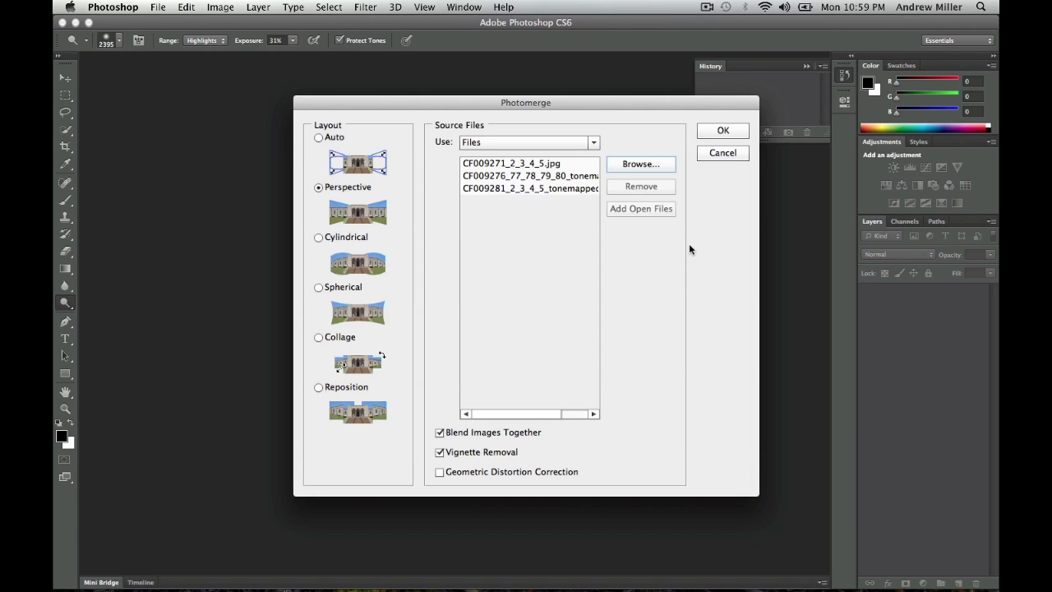
{"action": "left_click", "coordinate": [722, 130]}
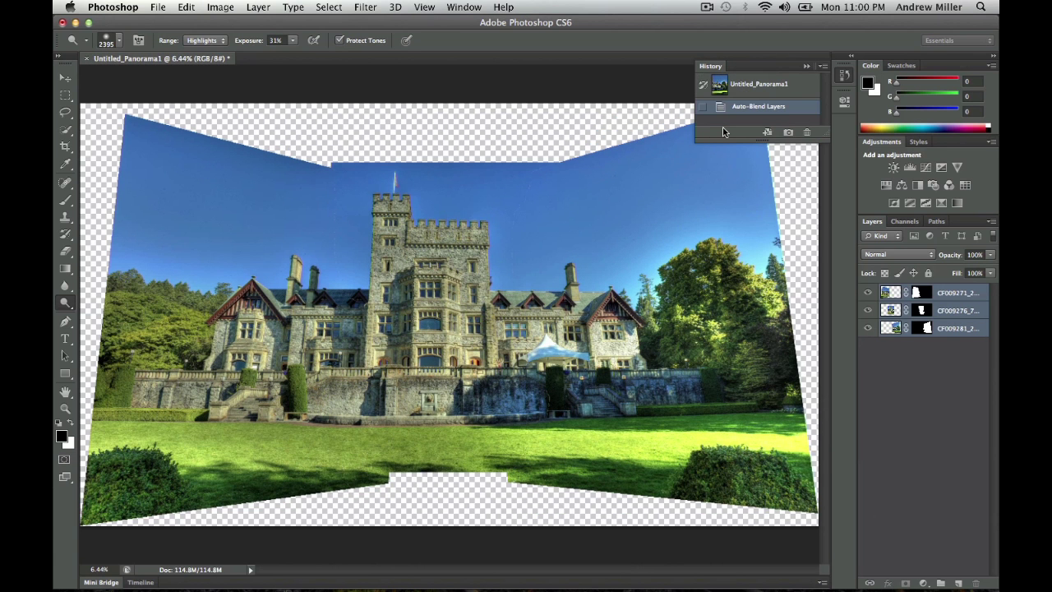
{"action": "left_click", "coordinate": [869, 294]}
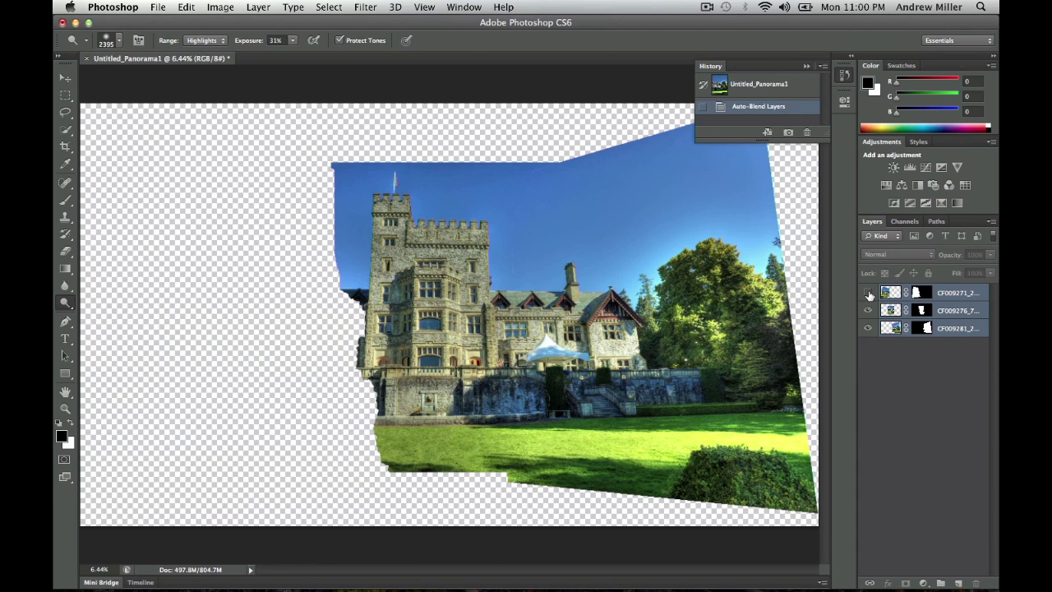
{"action": "left_click", "coordinate": [869, 293]}
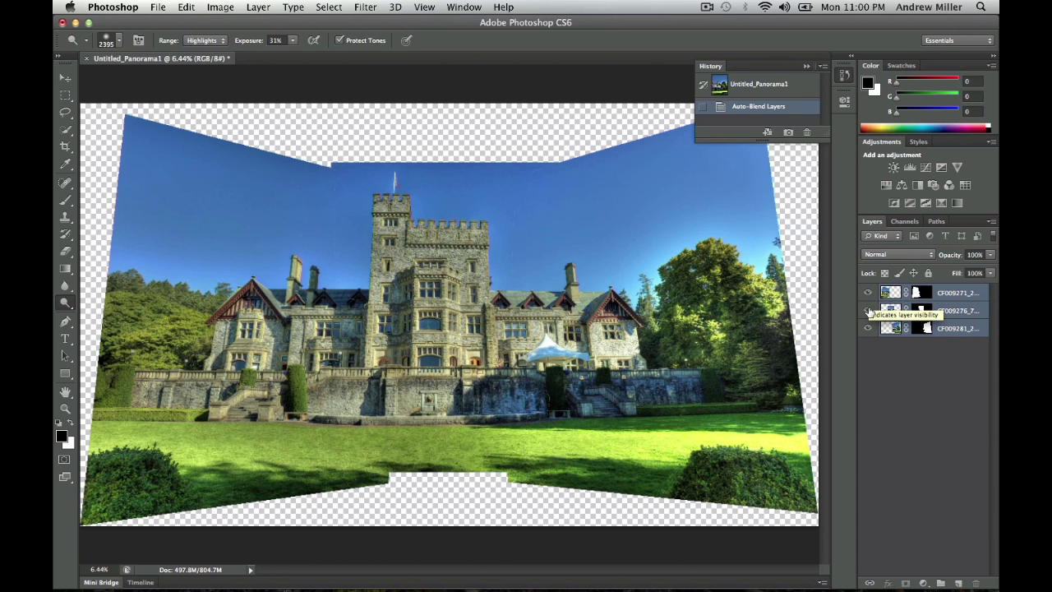
{"action": "left_click", "coordinate": [869, 311]}
{"action": "left_click", "coordinate": [869, 311]}
{"action": "left_click", "coordinate": [869, 328]}
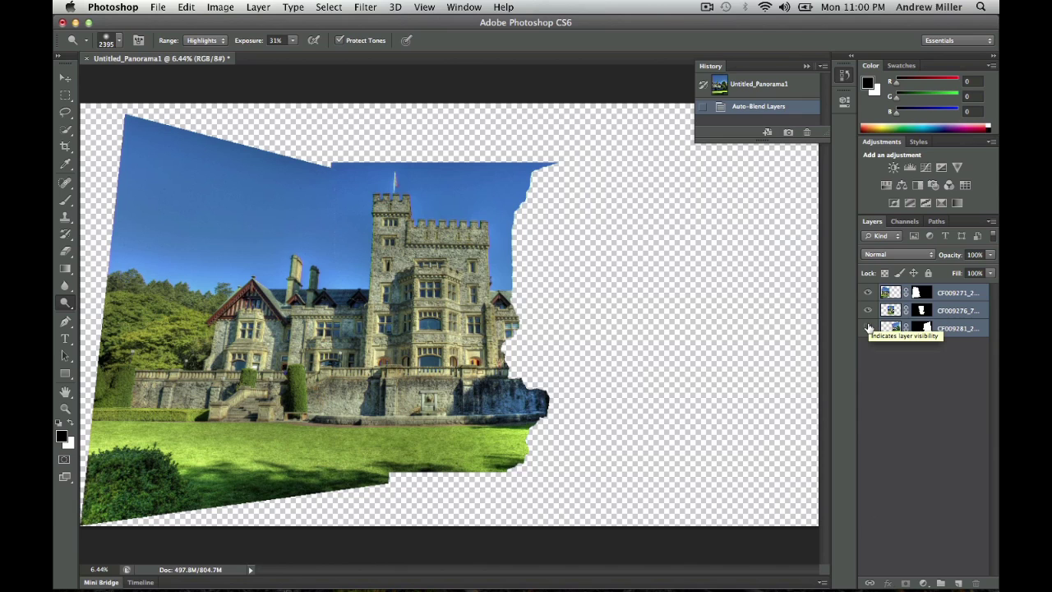
{"action": "left_click", "coordinate": [869, 328]}
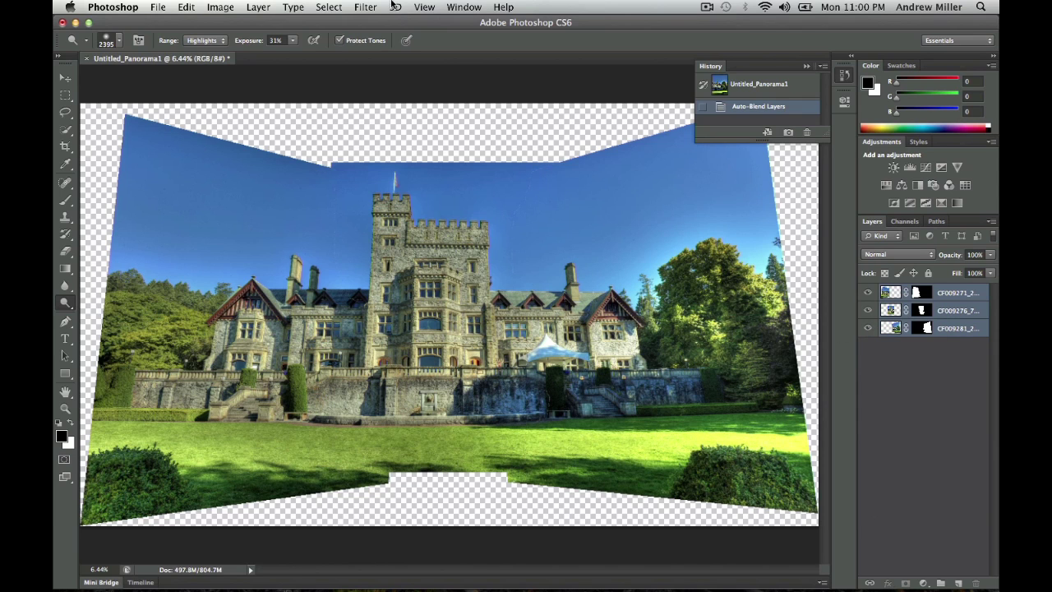
Step: Merge the three panorama layers into the single CF009271_2_3_4_5.jpg layer
{"action": "left_click", "coordinate": [259, 7]}
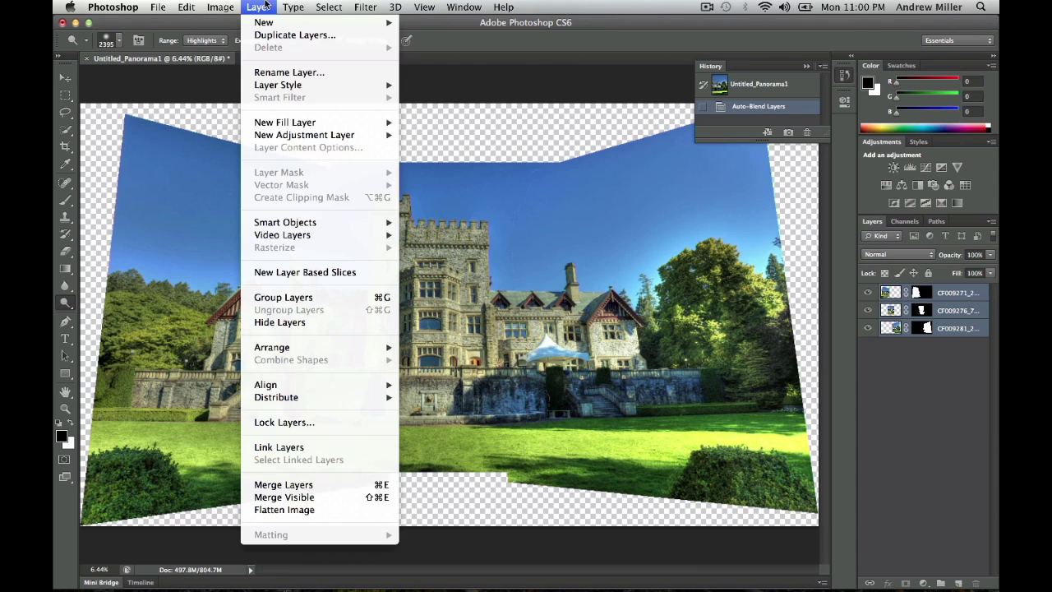
{"action": "left_click", "coordinate": [279, 485]}
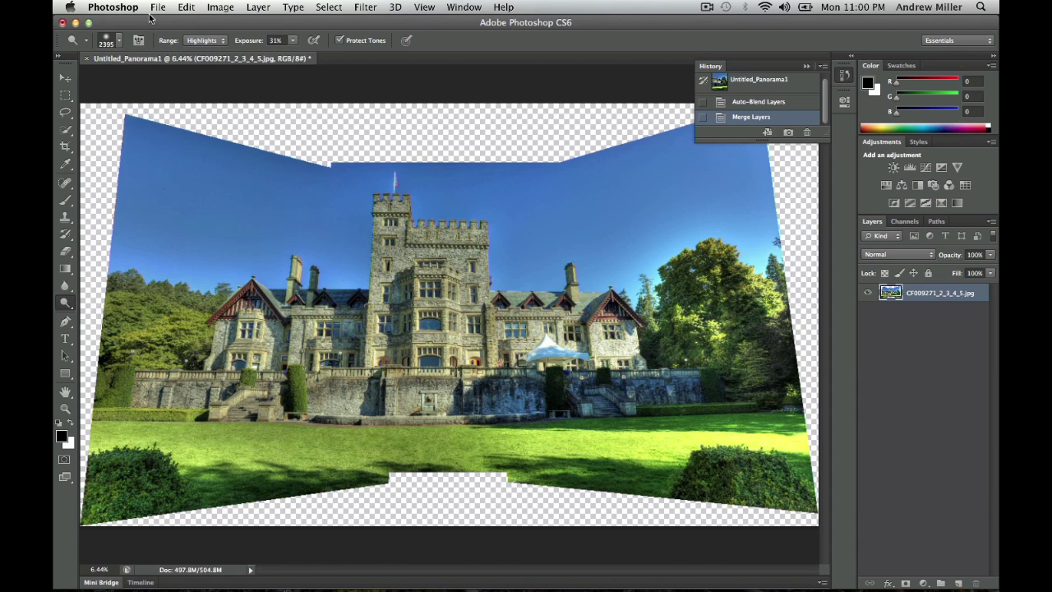
{"action": "left_click", "coordinate": [184, 6]}
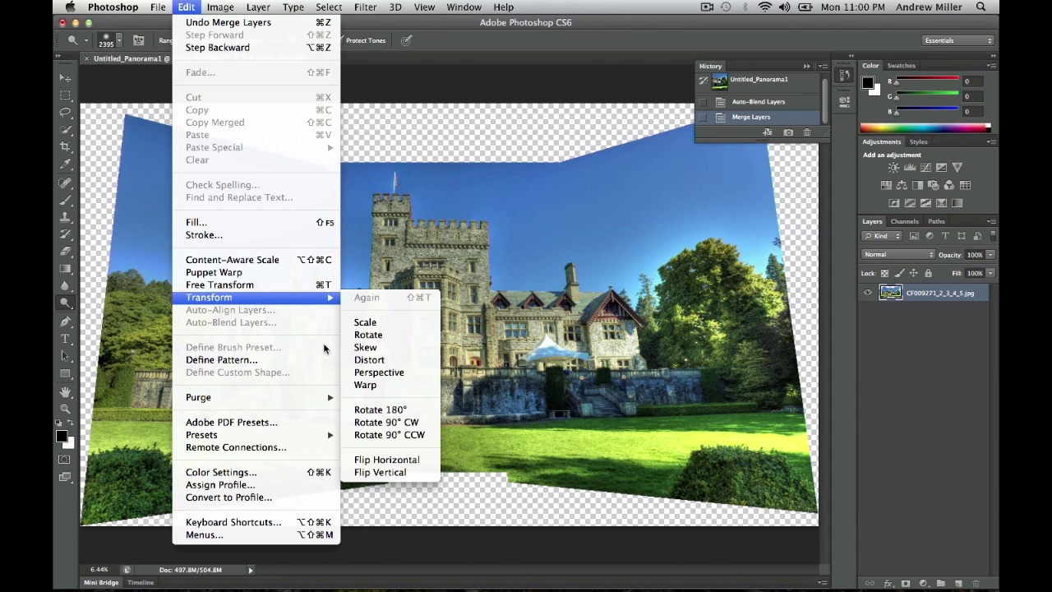
Step: Apply a Perspective transform, zoomed out, widening the top corners and adjusting the bottom corner
{"action": "mouse_move", "coordinate": [327, 299]}
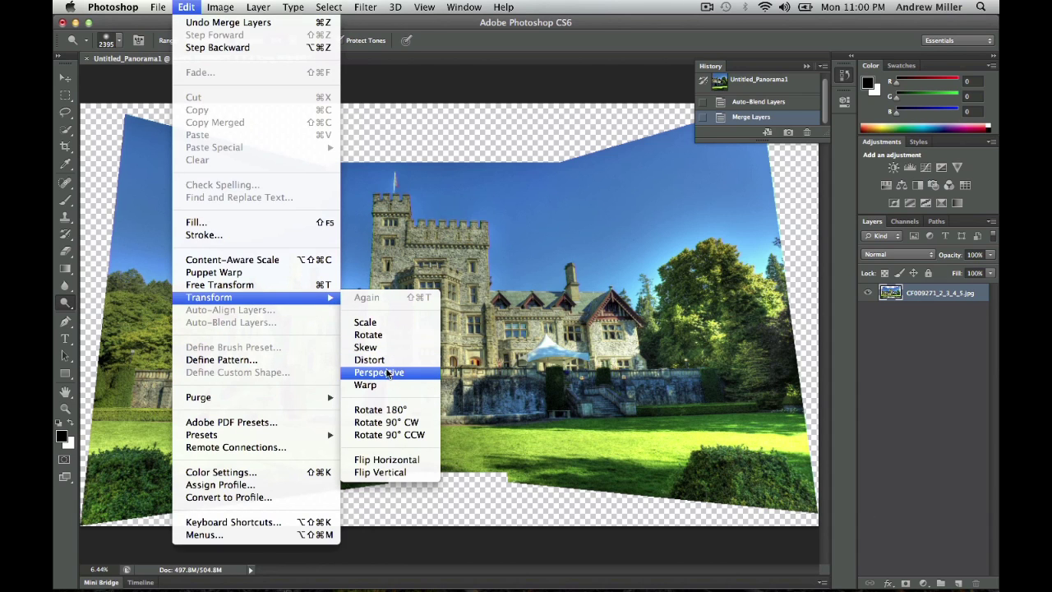
{"action": "left_click", "coordinate": [387, 374]}
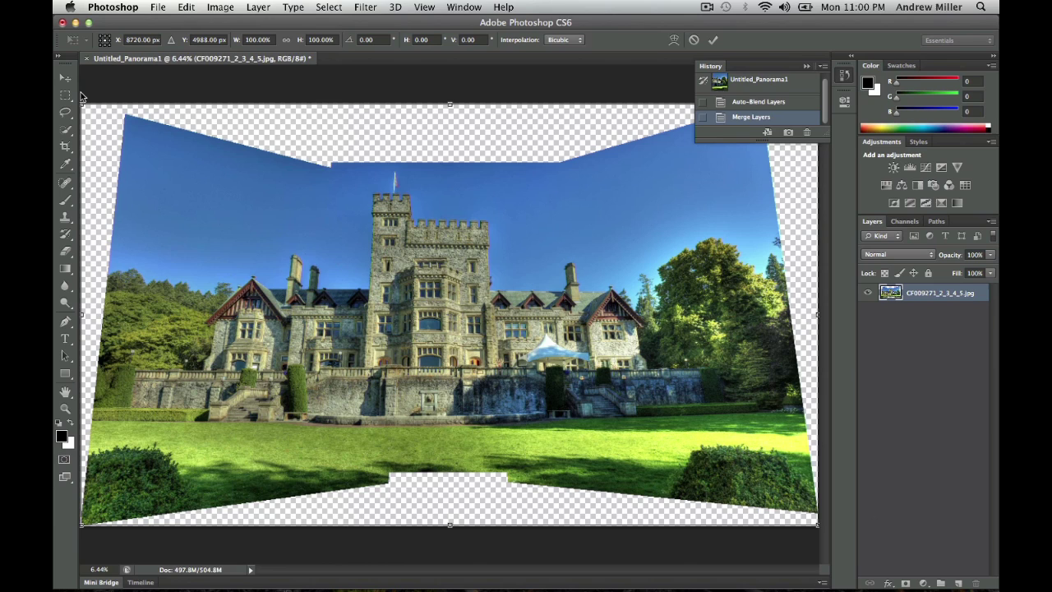
{"action": "key", "text": "super+minus"}
{"action": "key", "text": "super+minus"}
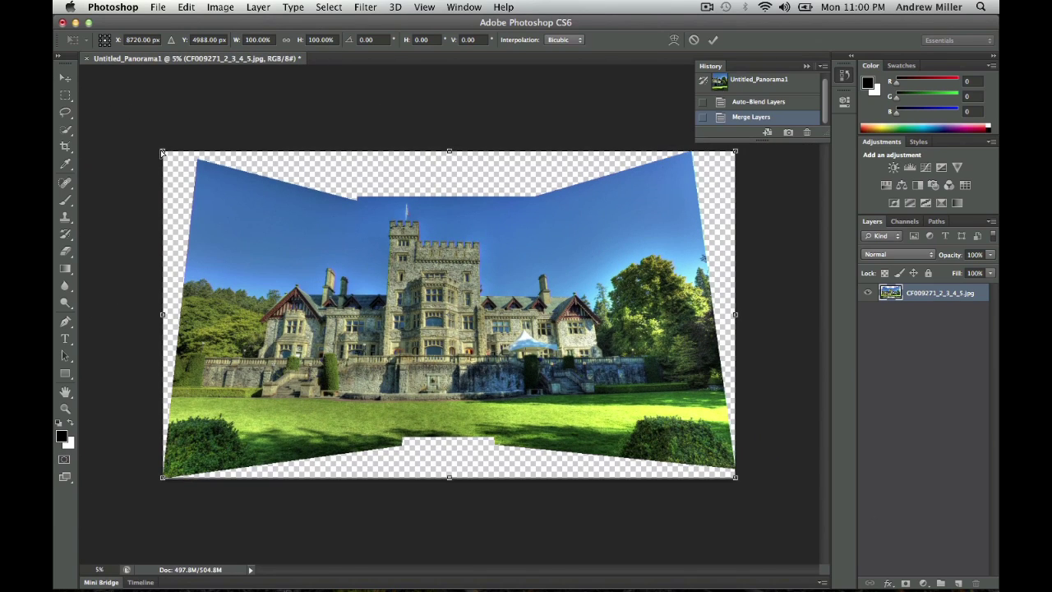
{"action": "left_click_drag", "start_coordinate": [162, 152], "coordinate": [141, 151]}
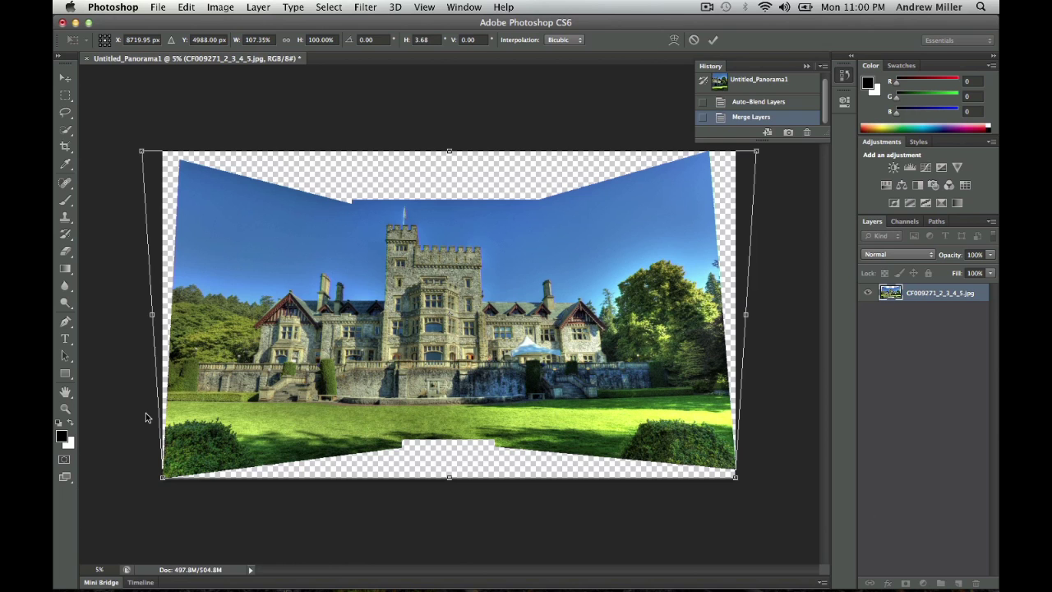
{"action": "left_click_drag", "start_coordinate": [164, 480], "coordinate": [177, 480]}
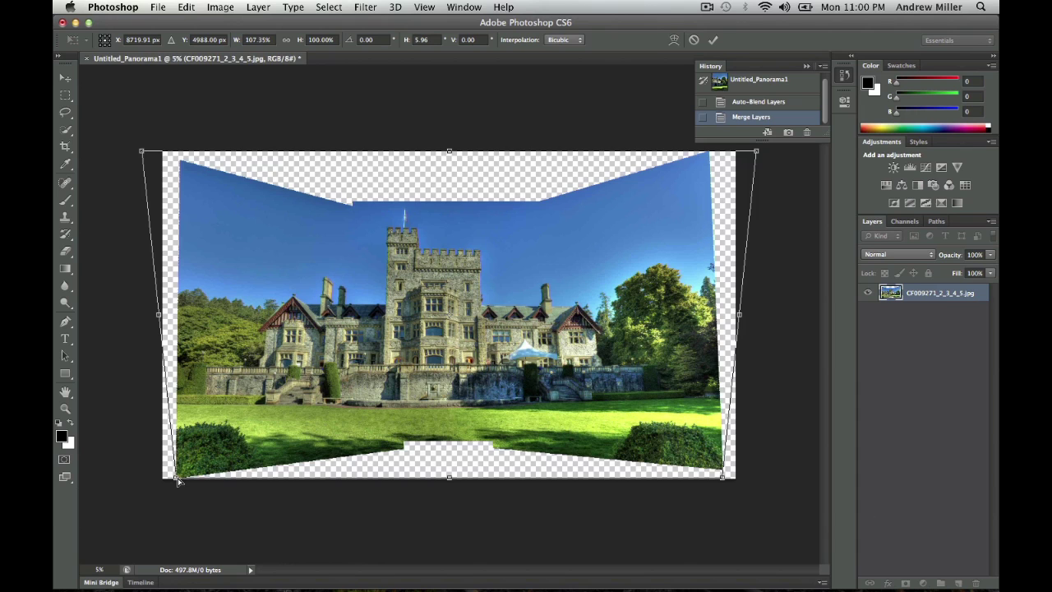
Step: Show rulers, place four vertical guides and one horizontal guide, then widen the top to 114.46%
{"action": "key", "text": "super+r"}
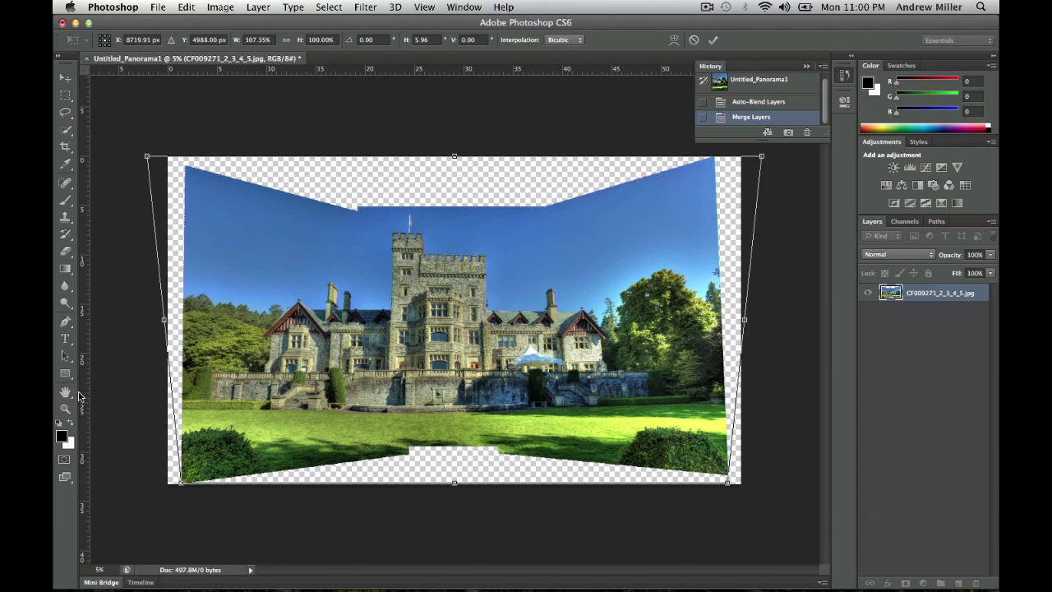
{"action": "left_click_drag", "start_coordinate": [84, 395], "coordinate": [267, 401]}
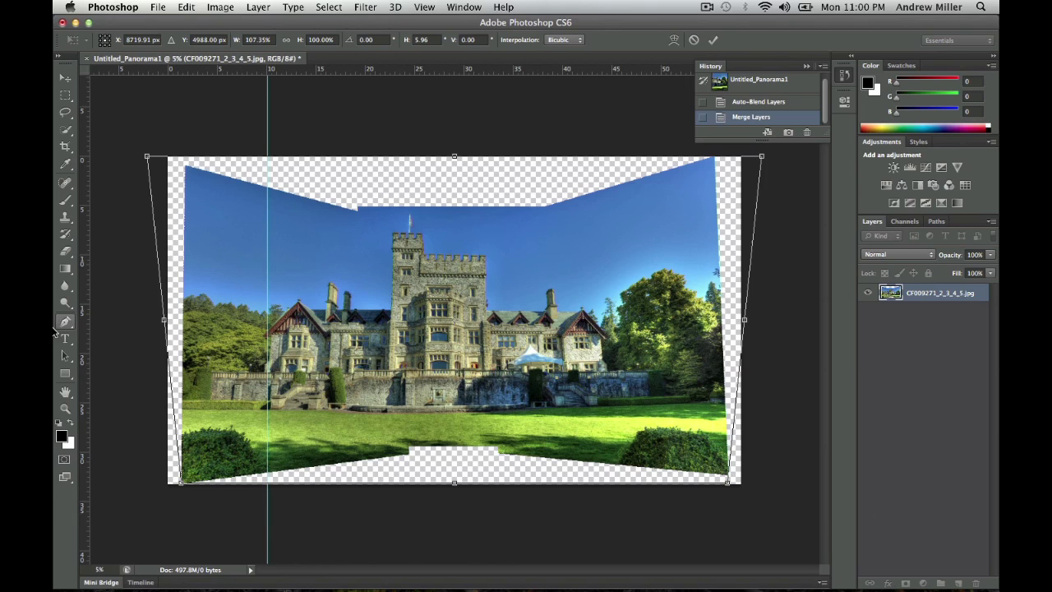
{"action": "left_click_drag", "start_coordinate": [87, 337], "coordinate": [607, 394]}
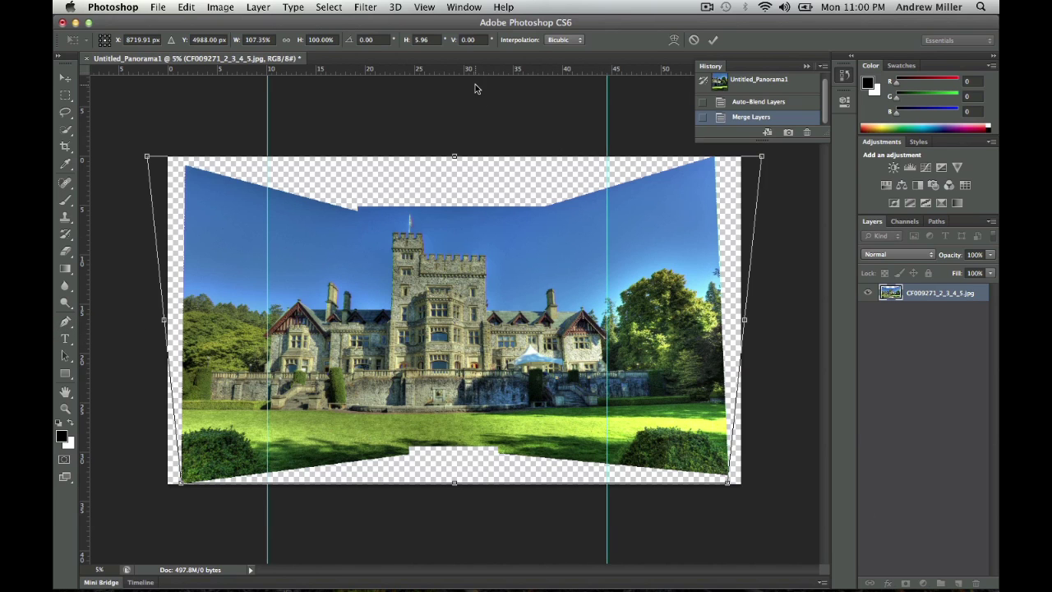
{"action": "left_click_drag", "start_coordinate": [472, 70], "coordinate": [472, 256]}
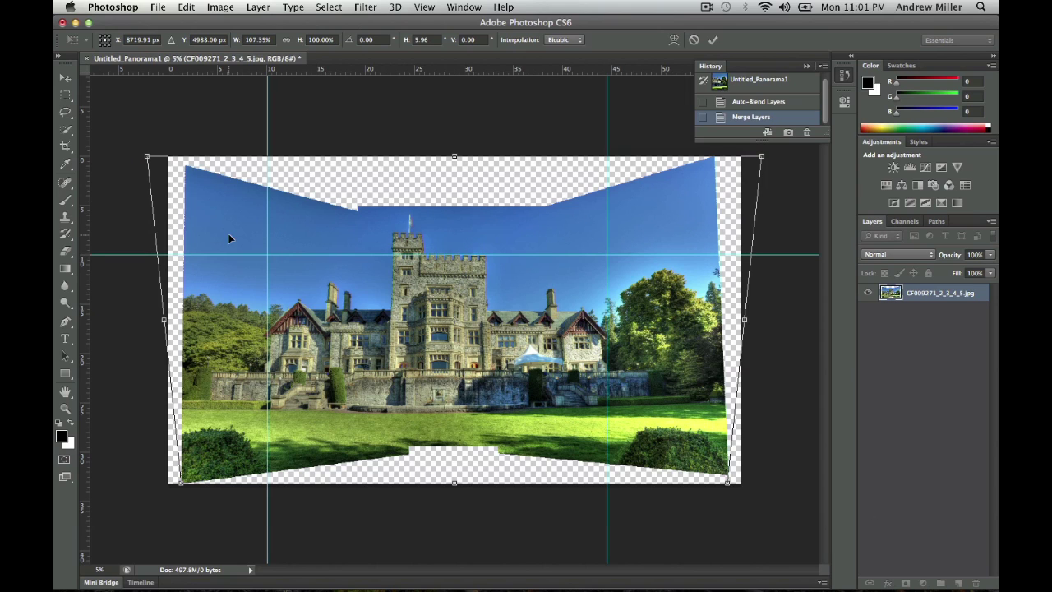
{"action": "left_click_drag", "start_coordinate": [85, 243], "coordinate": [386, 263]}
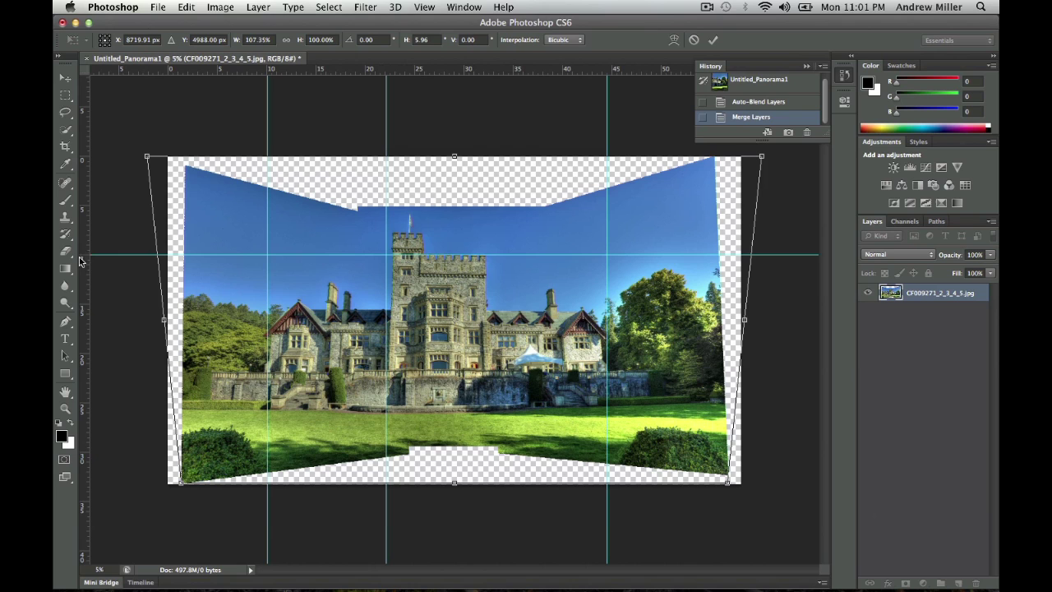
{"action": "left_click_drag", "start_coordinate": [82, 261], "coordinate": [489, 272]}
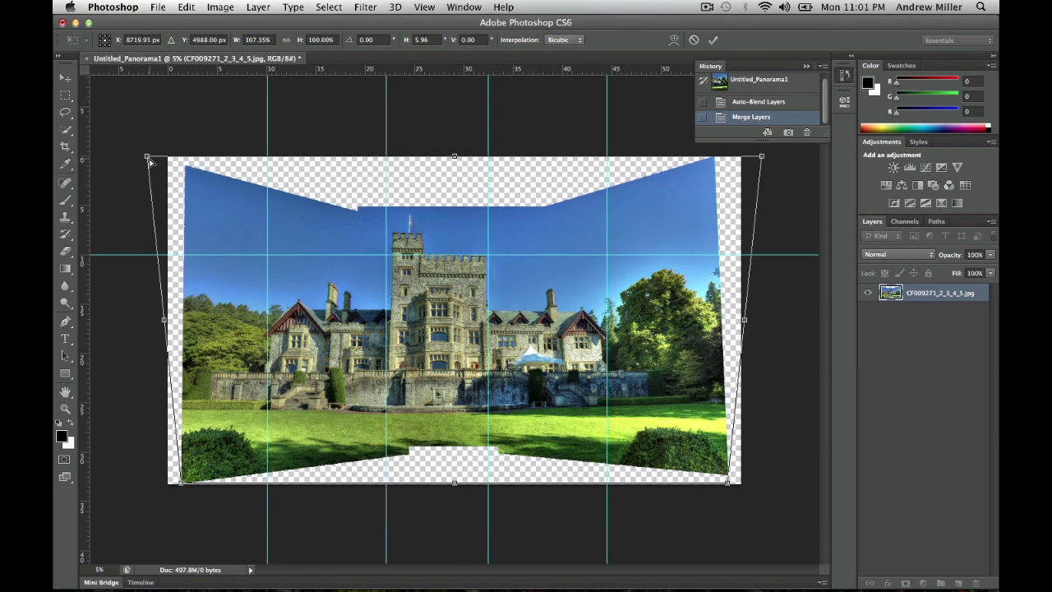
{"action": "left_click_drag", "start_coordinate": [146, 157], "coordinate": [126, 160]}
Step: Switch to Skew, nudge the top-centre handle to align with the guides, and commit the transform
{"action": "left_click", "coordinate": [183, 7]}
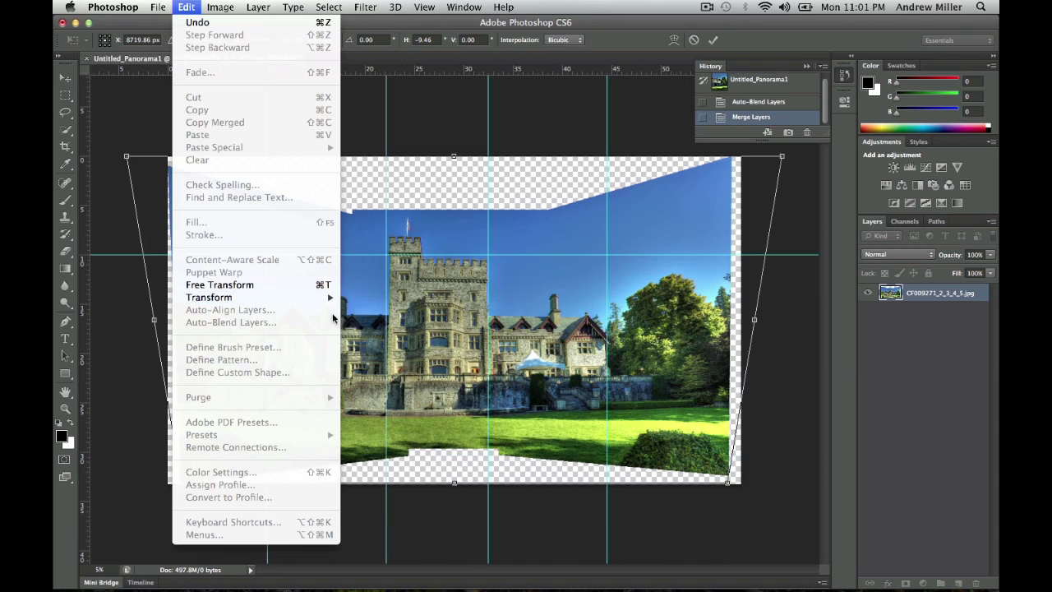
{"action": "mouse_move", "coordinate": [337, 300]}
{"action": "left_click", "coordinate": [365, 347]}
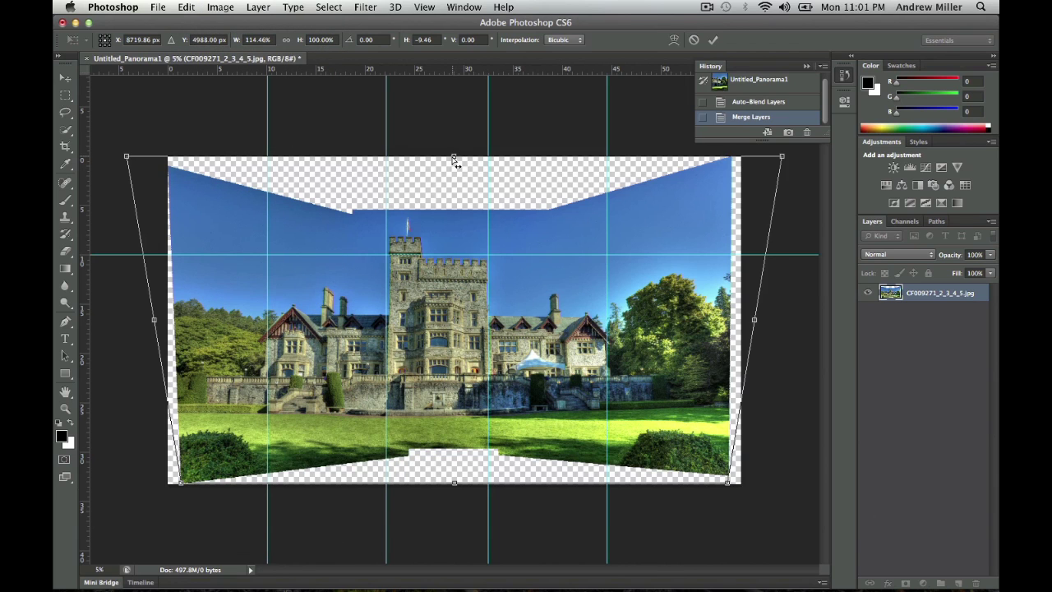
{"action": "left_click_drag", "start_coordinate": [453, 158], "coordinate": [450, 157]}
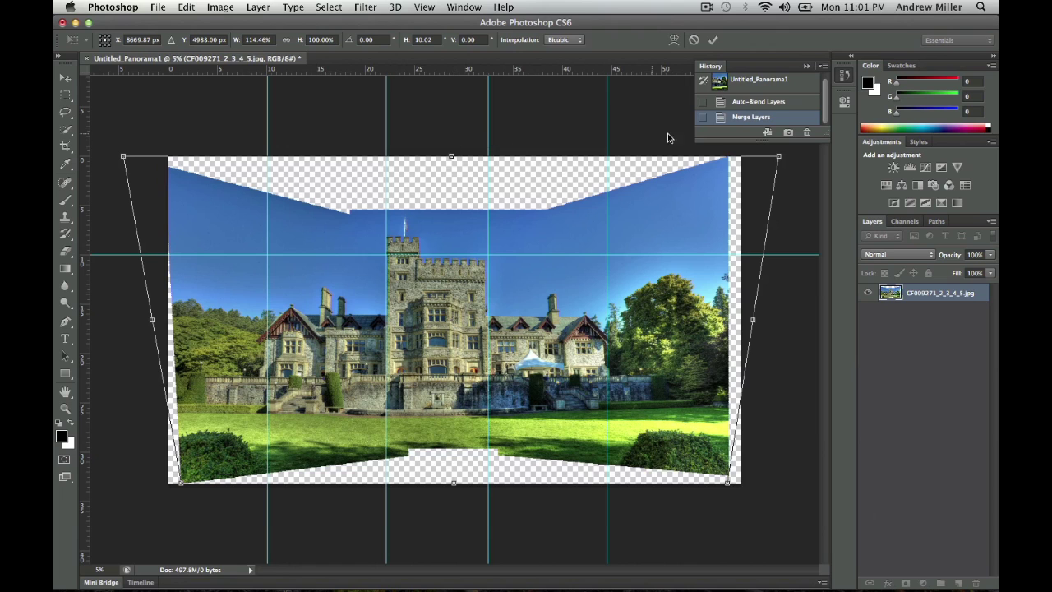
{"action": "key", "text": "Return"}
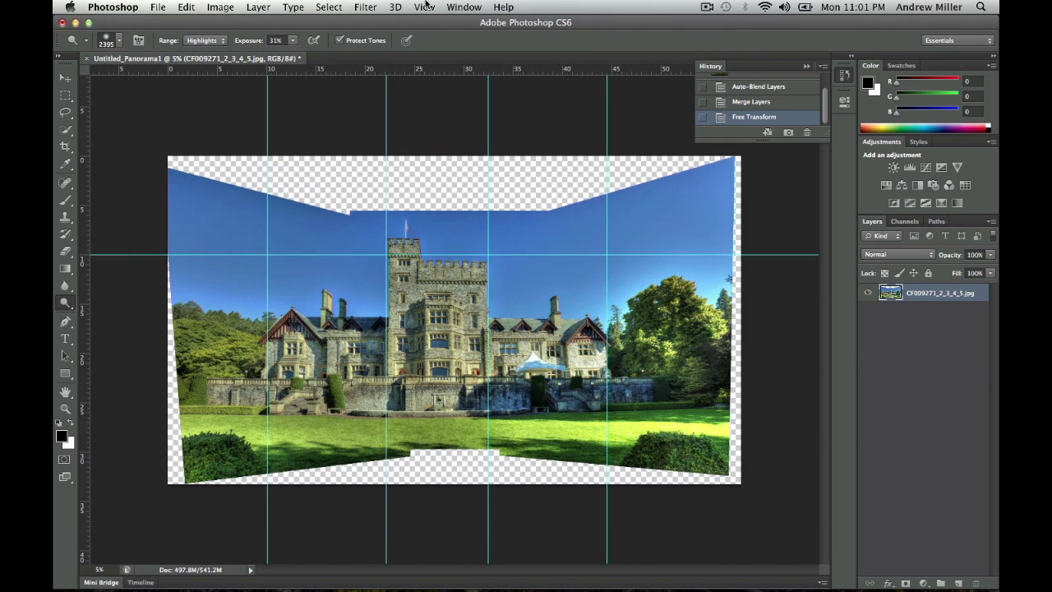
Step: Clear all guides and flatten the panorama into a single background layer
{"action": "left_click", "coordinate": [424, 7]}
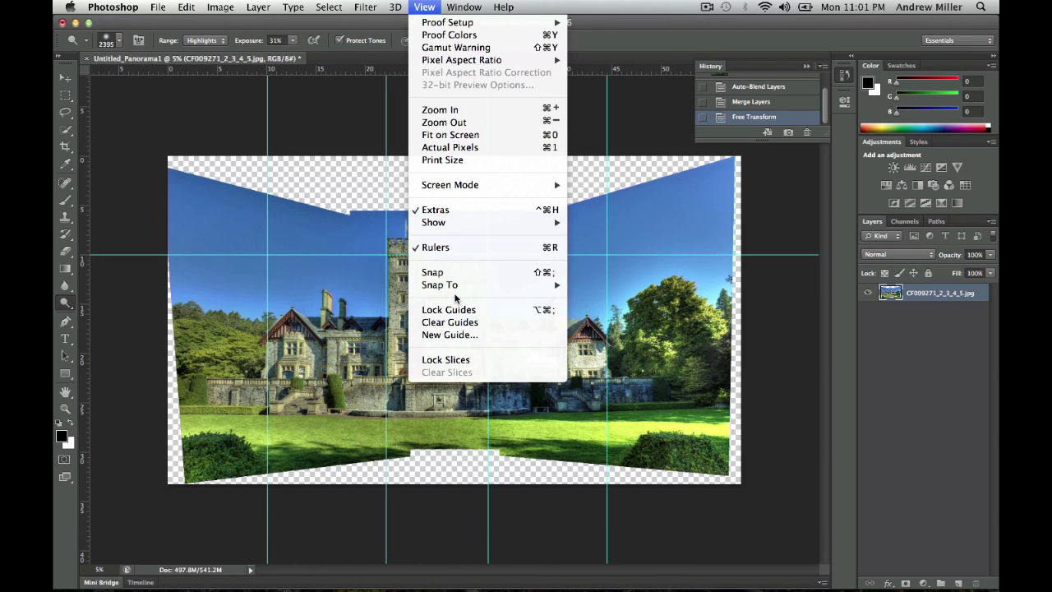
{"action": "left_click", "coordinate": [459, 323]}
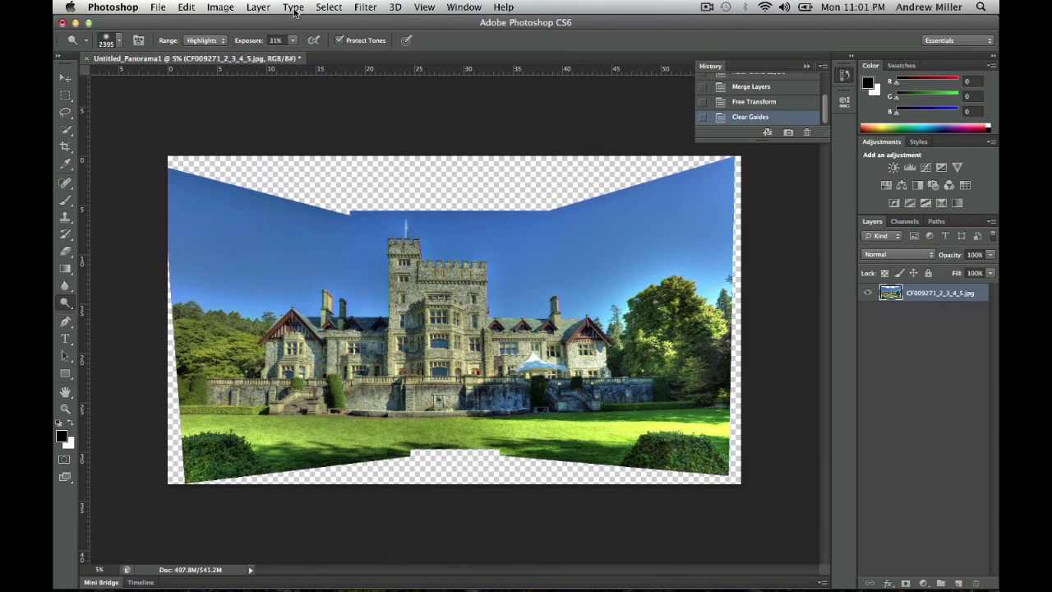
{"action": "left_click", "coordinate": [260, 7]}
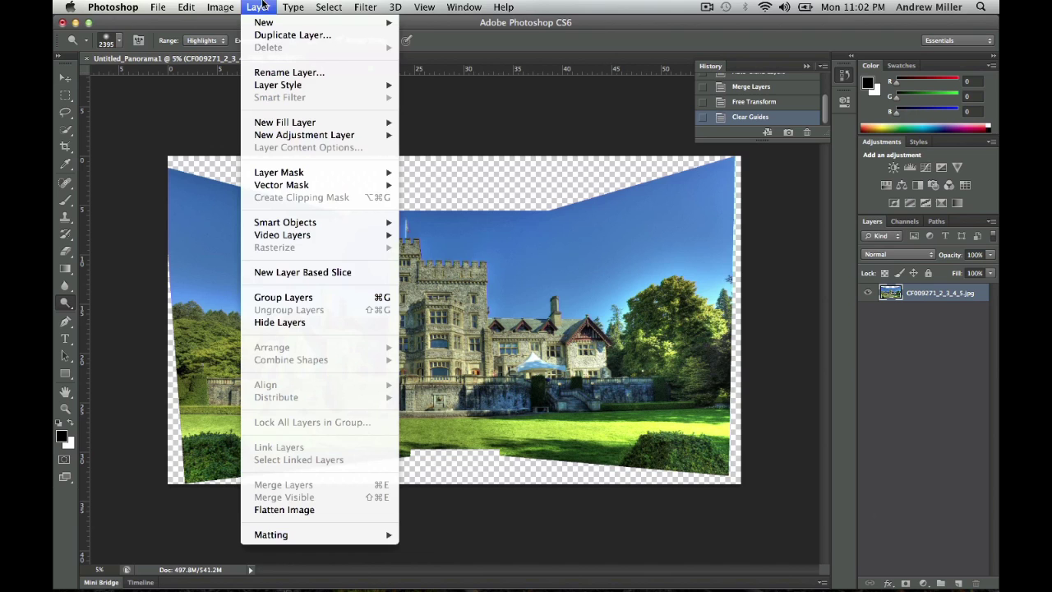
{"action": "left_click", "coordinate": [275, 509]}
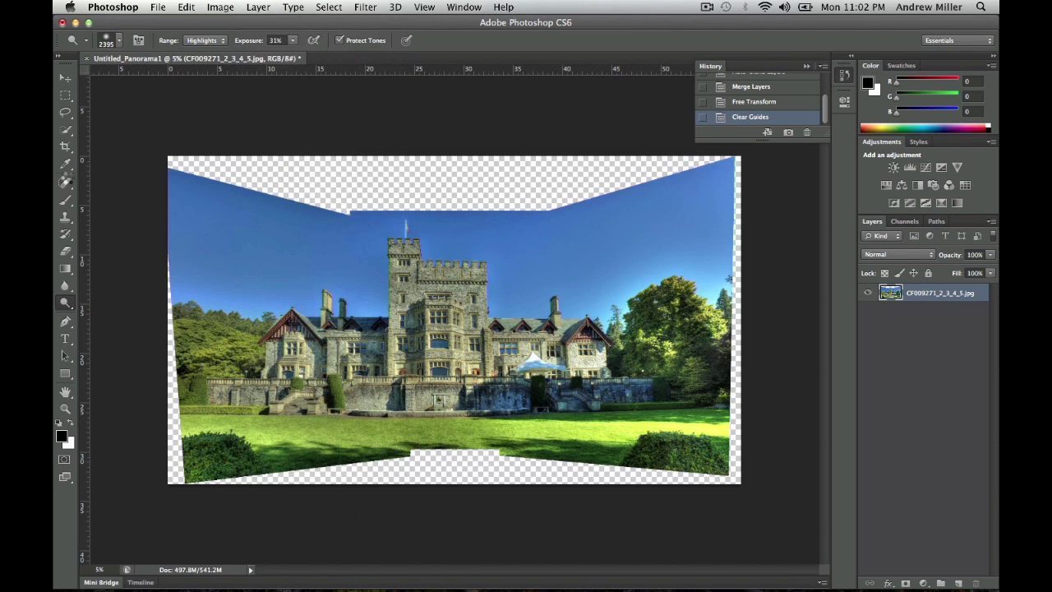
Step: Crop the white gaps off the left, right, bottom and top edges and apply the crop
{"action": "left_click", "coordinate": [65, 146]}
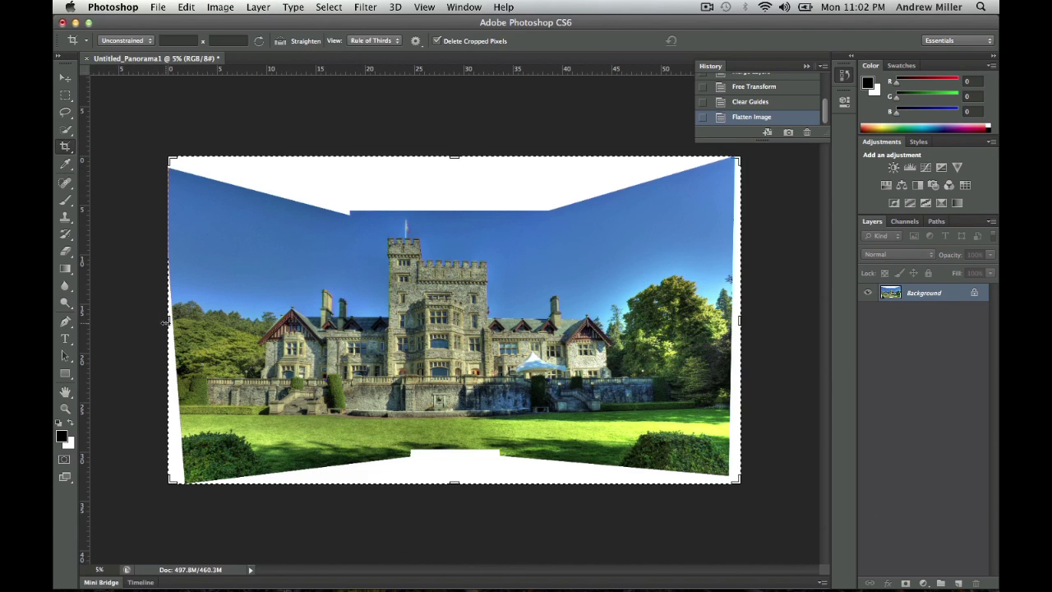
{"action": "left_click_drag", "start_coordinate": [165, 320], "coordinate": [178, 321]}
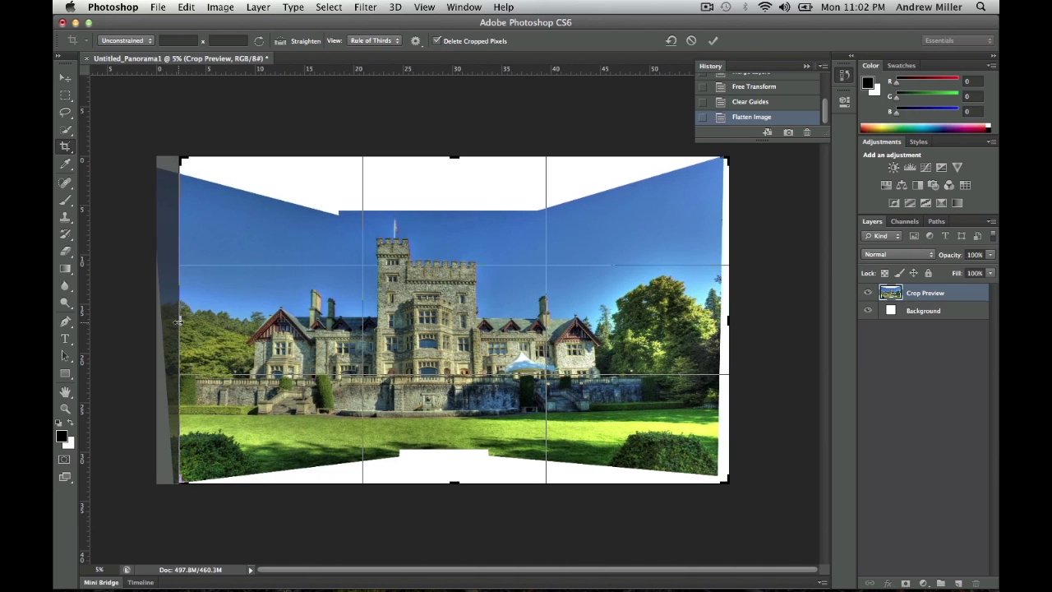
{"action": "mouse_move", "coordinate": [726, 321]}
{"action": "left_mouse_down"}
{"action": "mouse_move", "coordinate": [731, 305]}
{"action": "mouse_move", "coordinate": [725, 317]}
{"action": "left_mouse_up"}
{"action": "left_click_drag", "start_coordinate": [452, 486], "coordinate": [453, 467]}
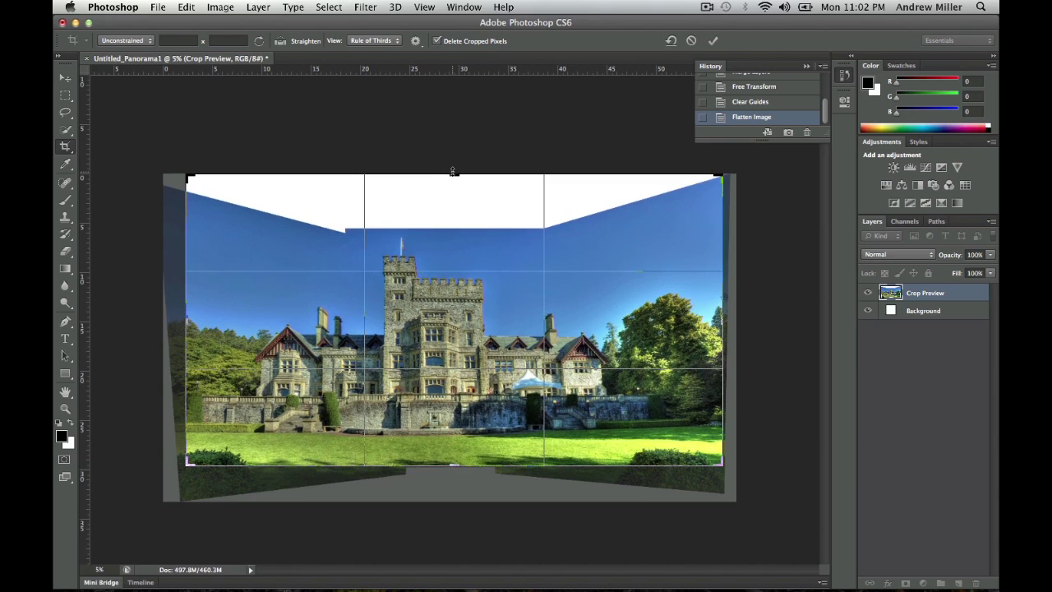
{"action": "left_click_drag", "start_coordinate": [452, 171], "coordinate": [455, 206]}
{"action": "key", "text": "Return"}
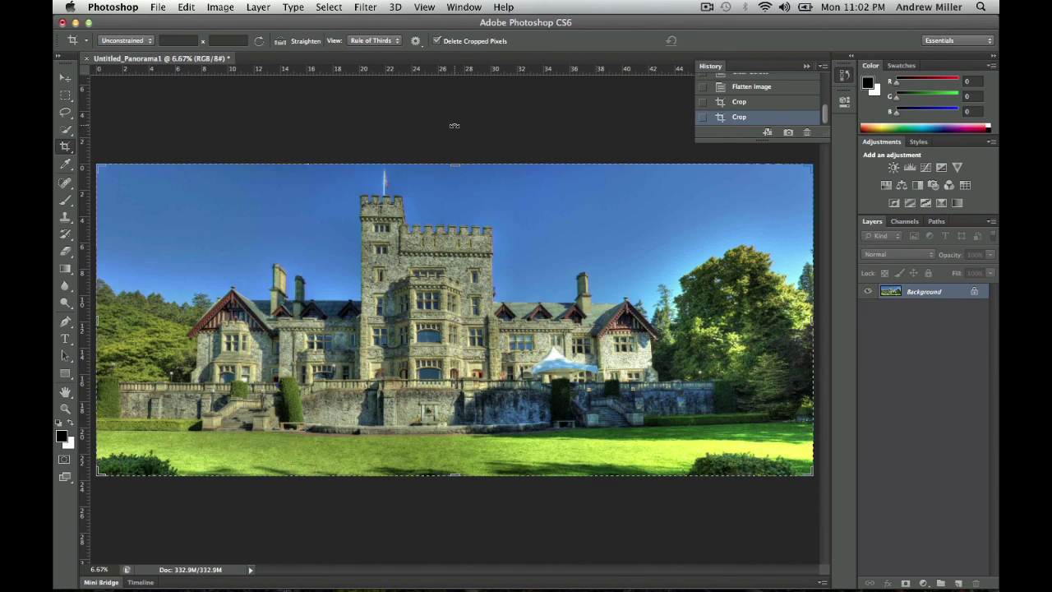
Step: Save as Untitled_Panorama1.jpg in a new Final Pano folder with default JPEG options
{"action": "key", "text": "super+shift+s"}
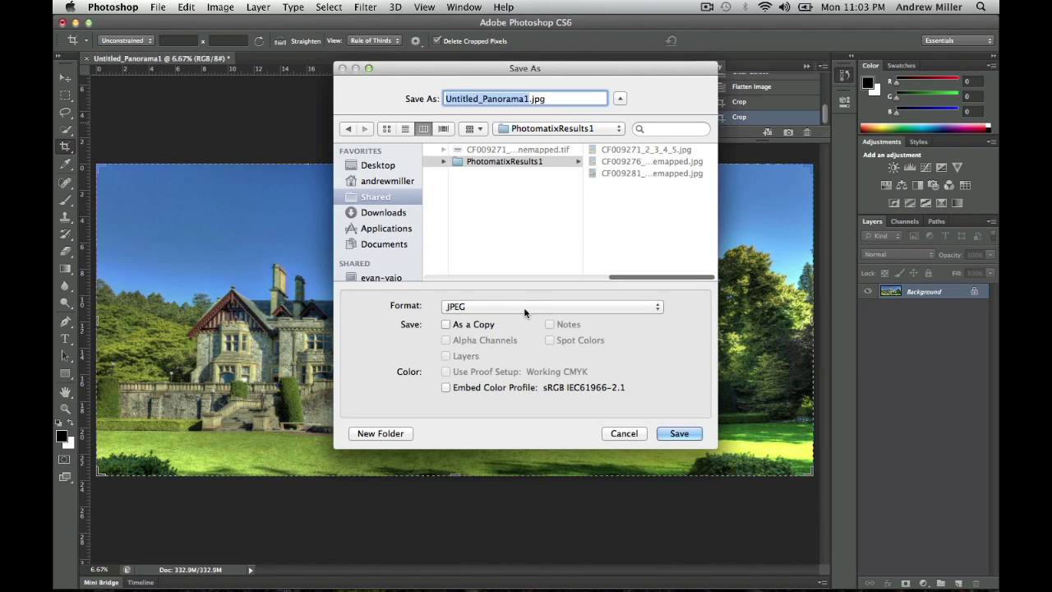
{"action": "left_click", "coordinate": [409, 432]}
{"action": "type", "text": "Final Pano"}
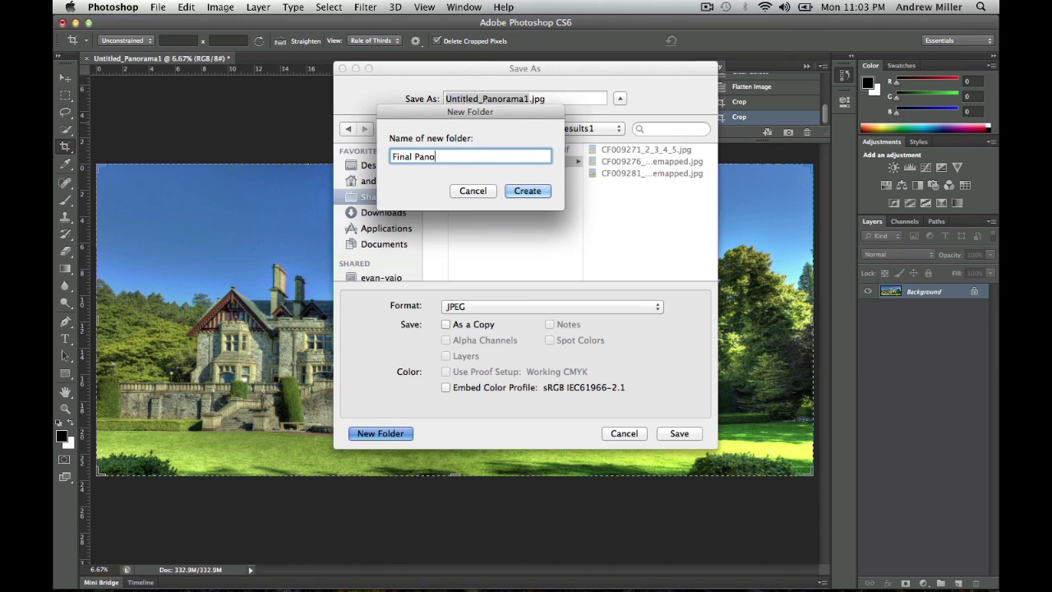
{"action": "key", "text": "Return"}
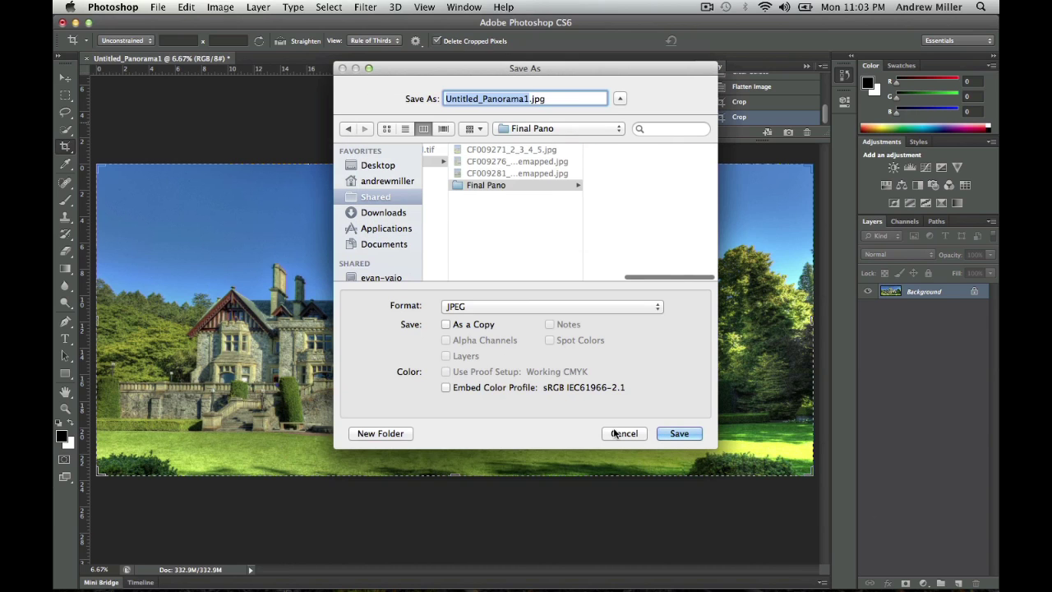
{"action": "left_click", "coordinate": [679, 433]}
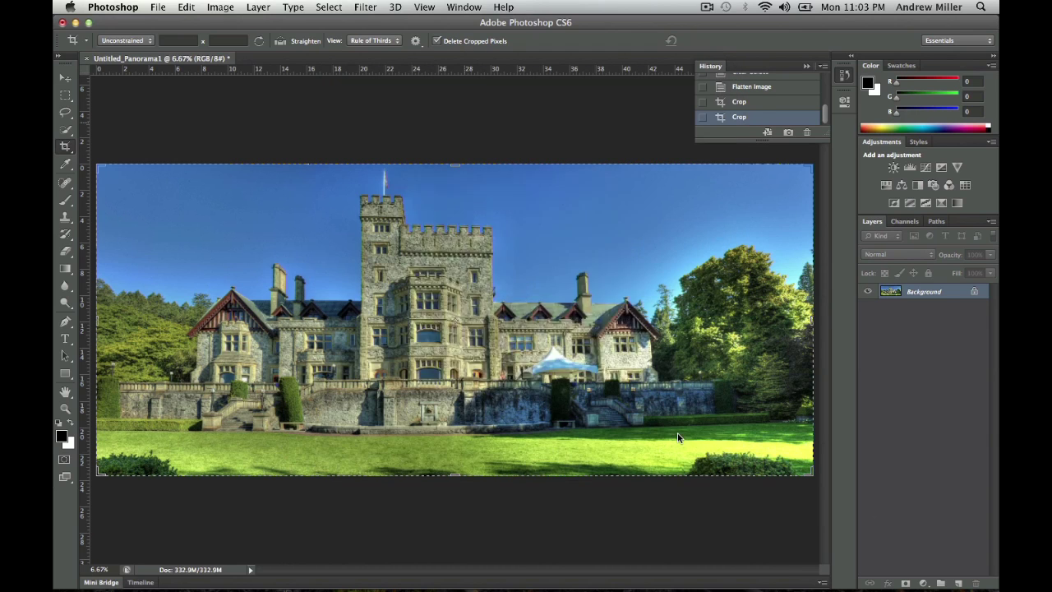
{"action": "left_click", "coordinate": [606, 209]}
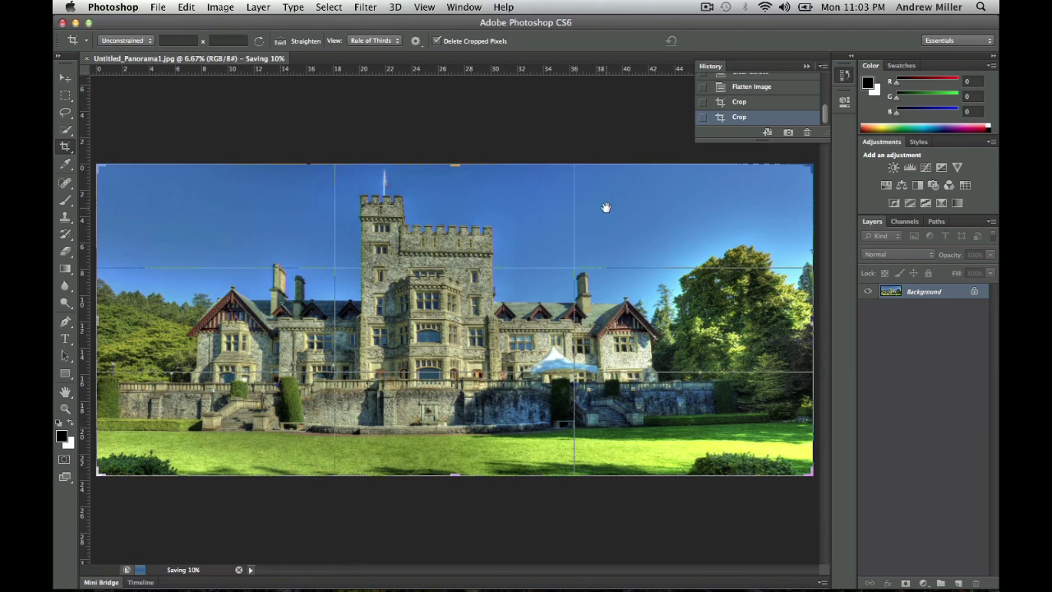
{"action": "key", "text": "v"}
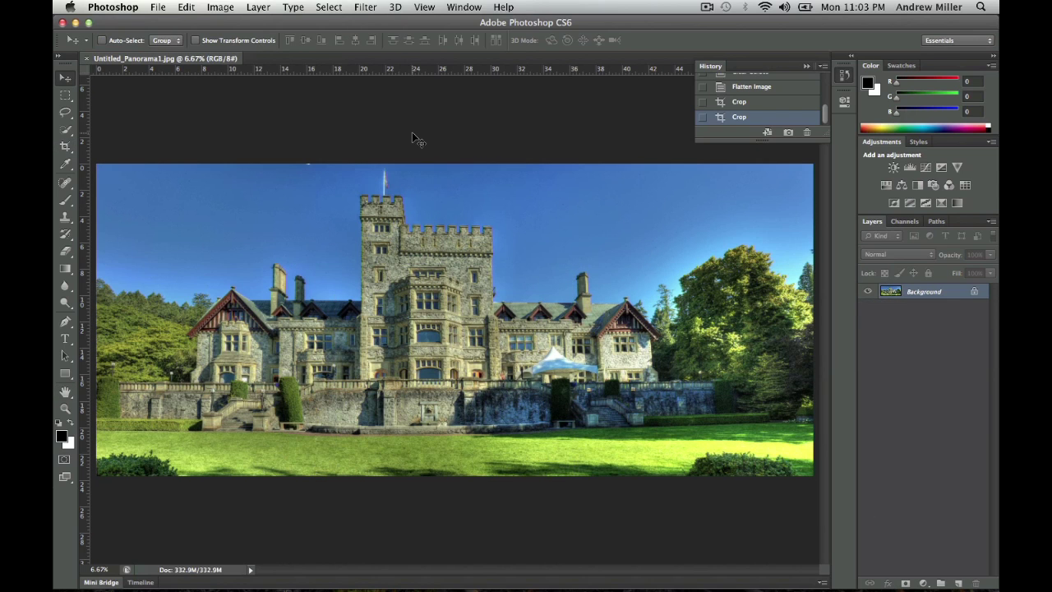